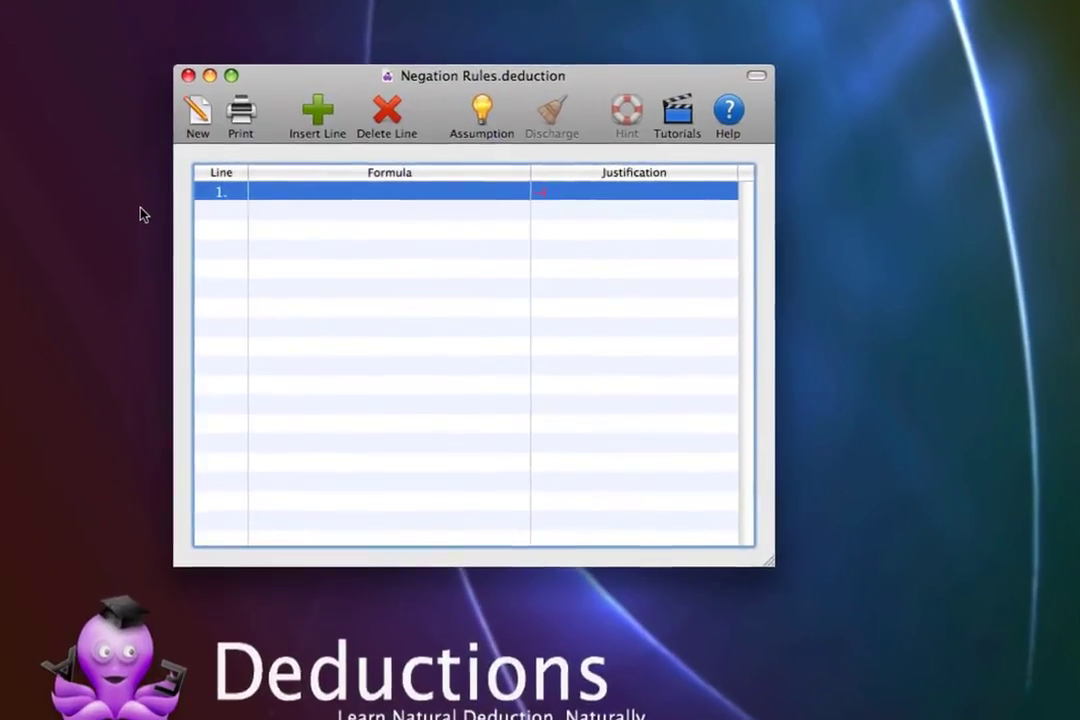
Step: Enter premises (C→~B) on line 1 and (C→B) on line 2, both justified P, adding blank lines 3–6
key(Return)
text(C→)
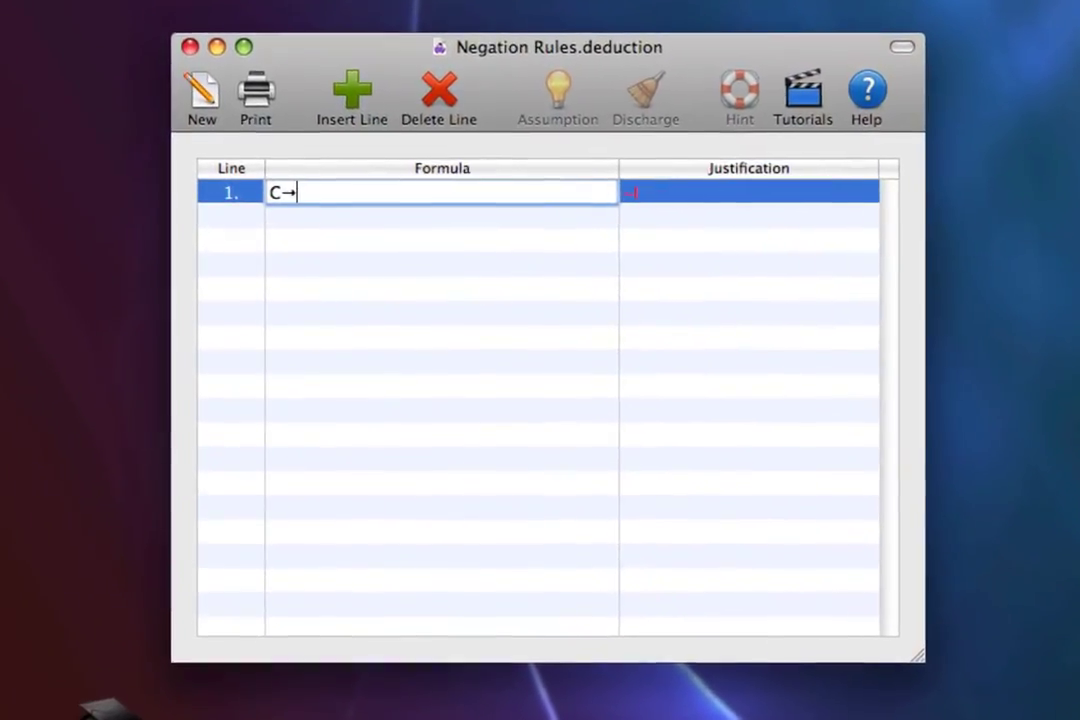
text(~B)
key(Tab)
text(P)
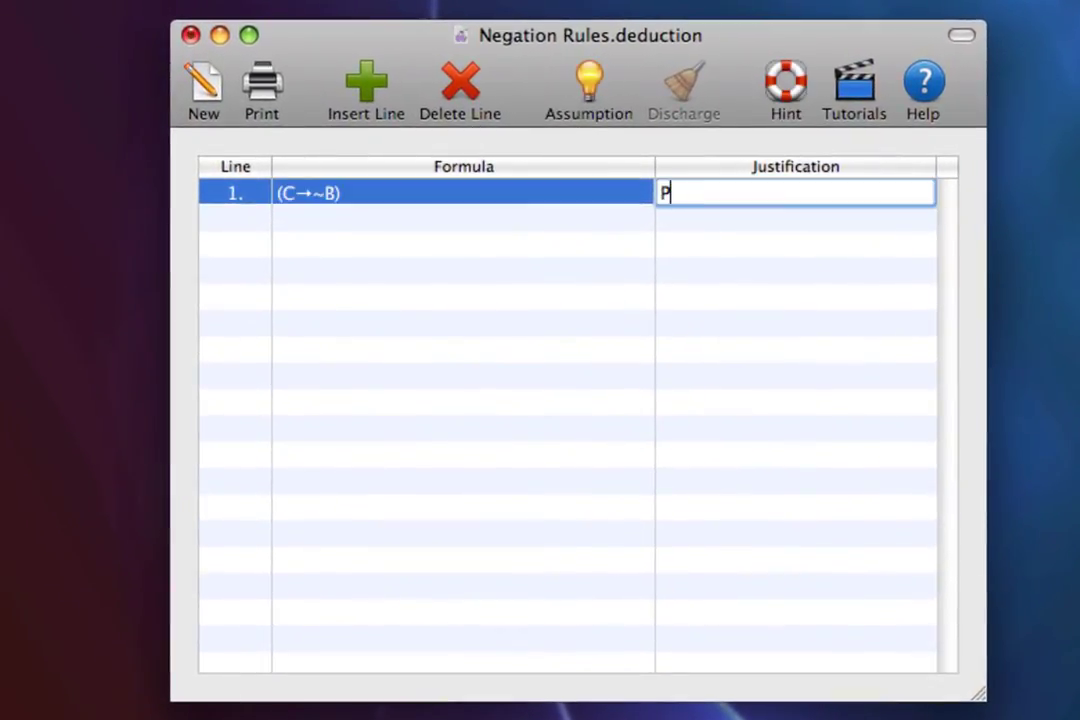
key(Return)
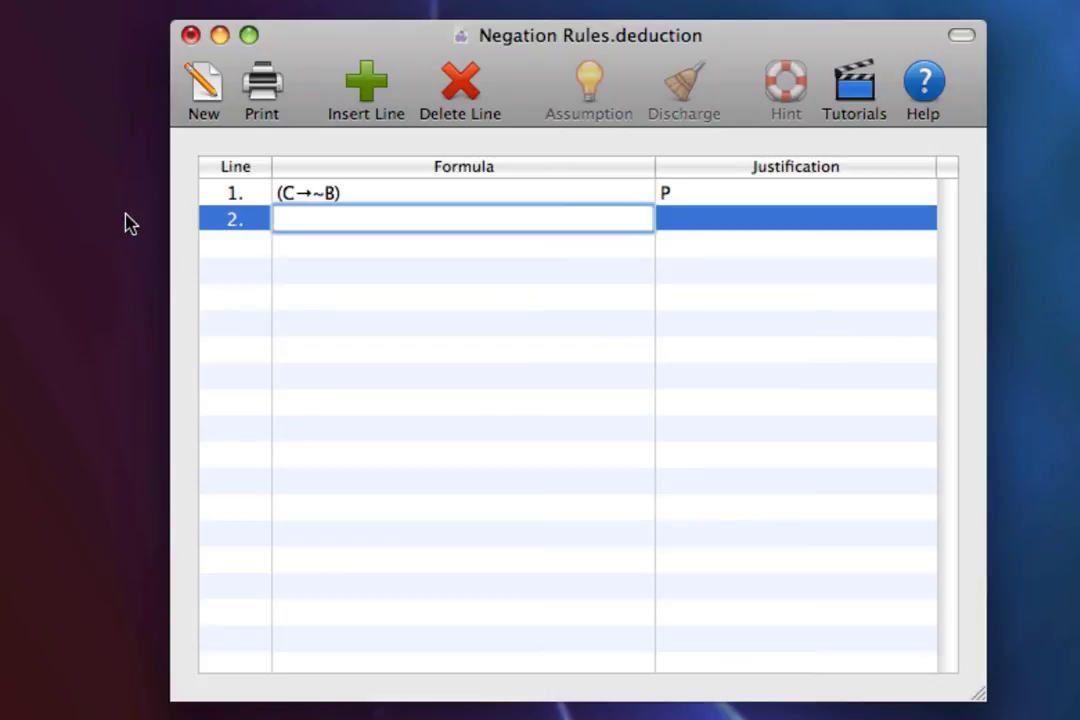
text(C→B)
key(Return)
text(P)
key(Return)
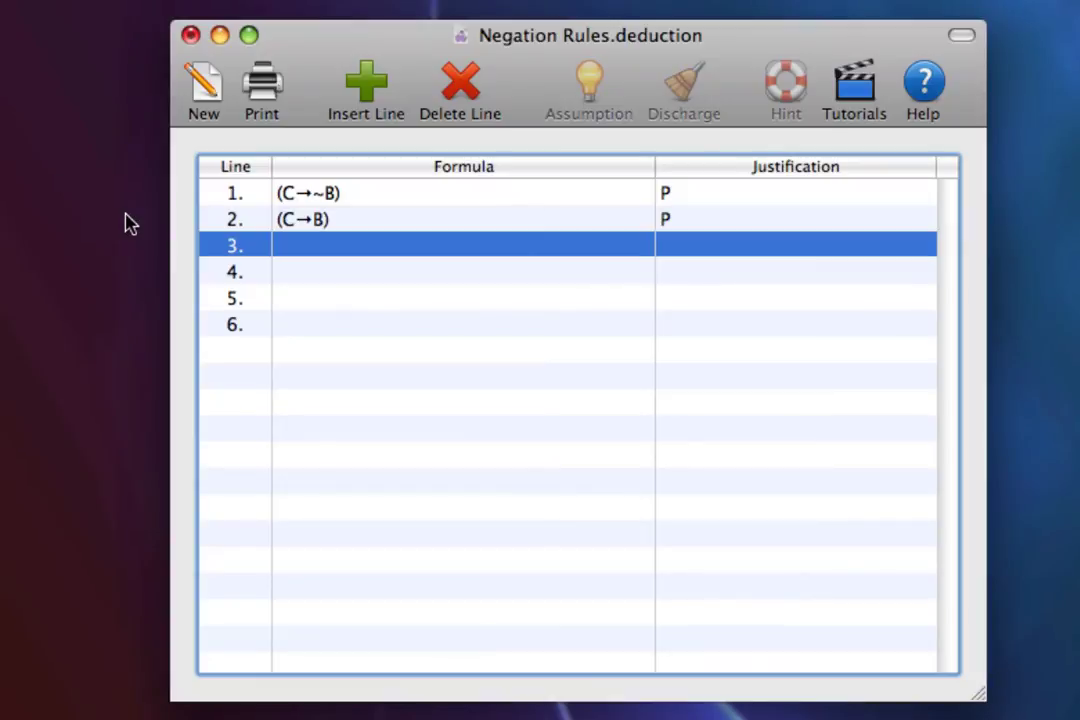
Step: Put ~C on line 6 with justification ~I, bringing up the subproof setup
key(Down)
key(Down)
key(Down)
key(Return)
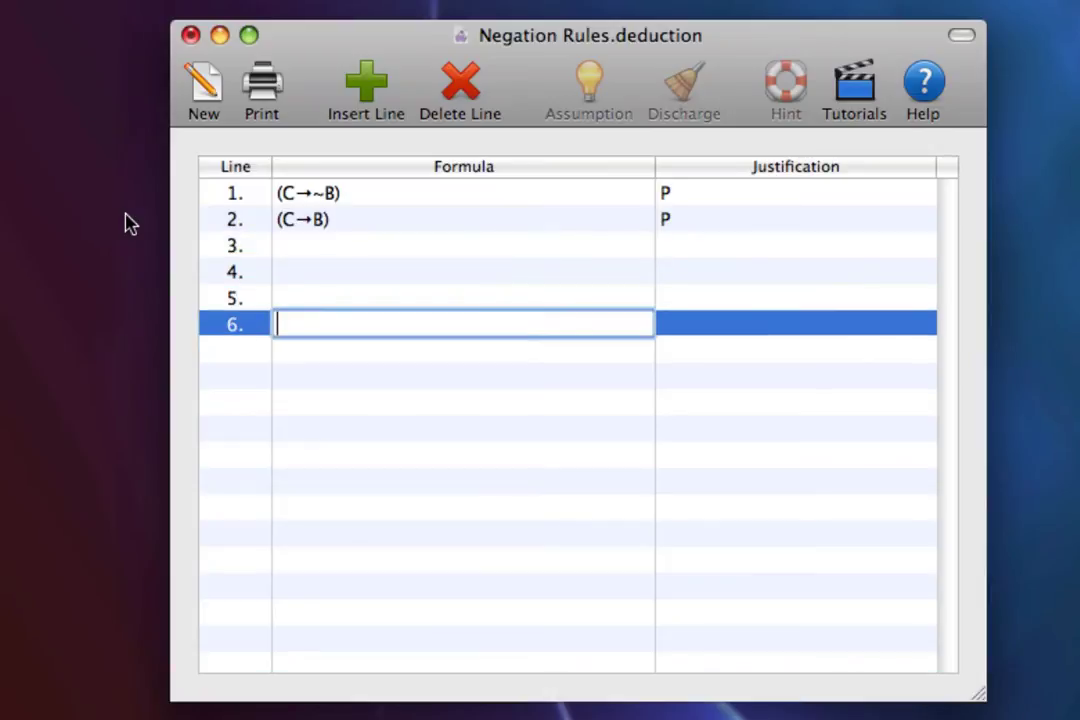
text(~C)
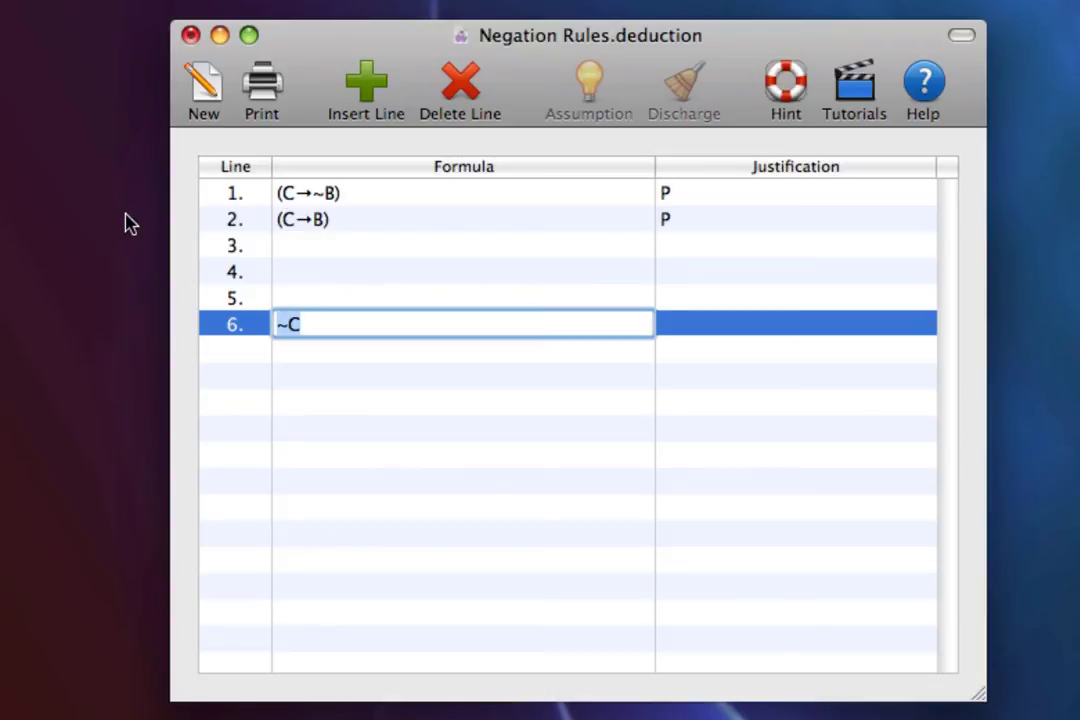
key(Tab)
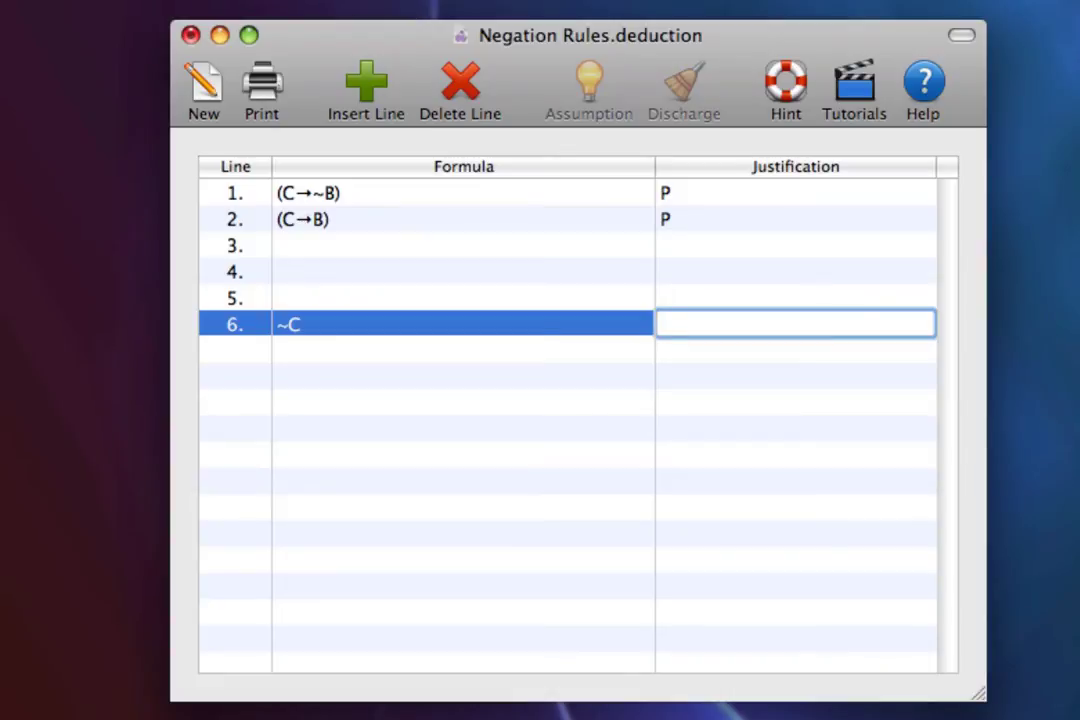
text(~I)
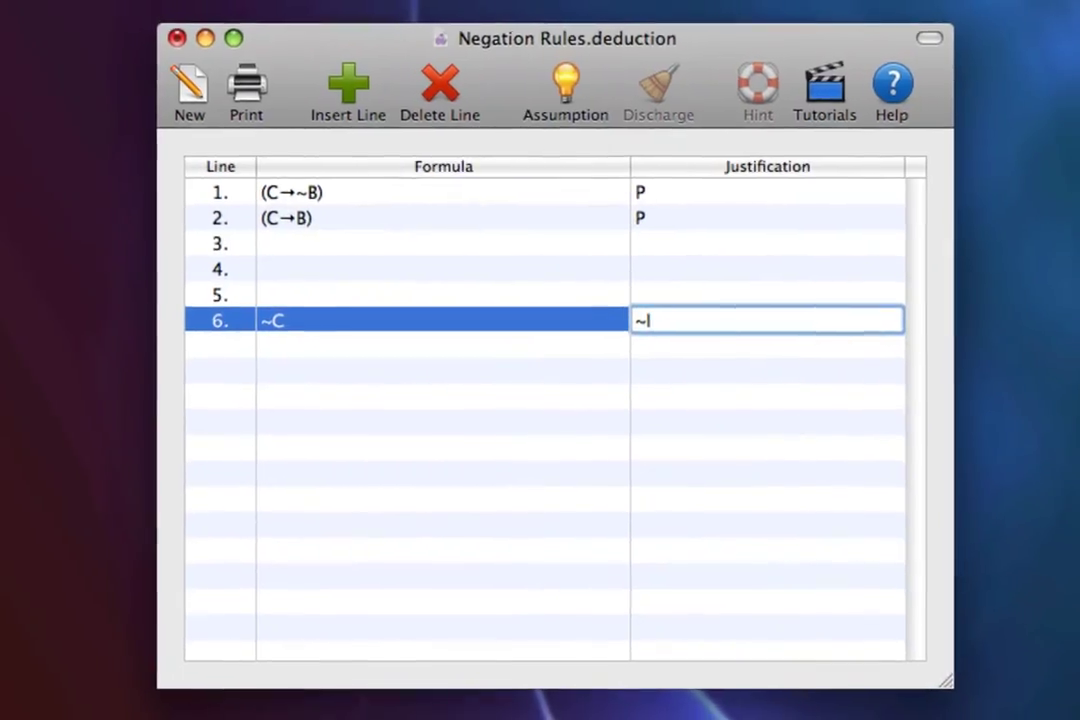
key(Return)
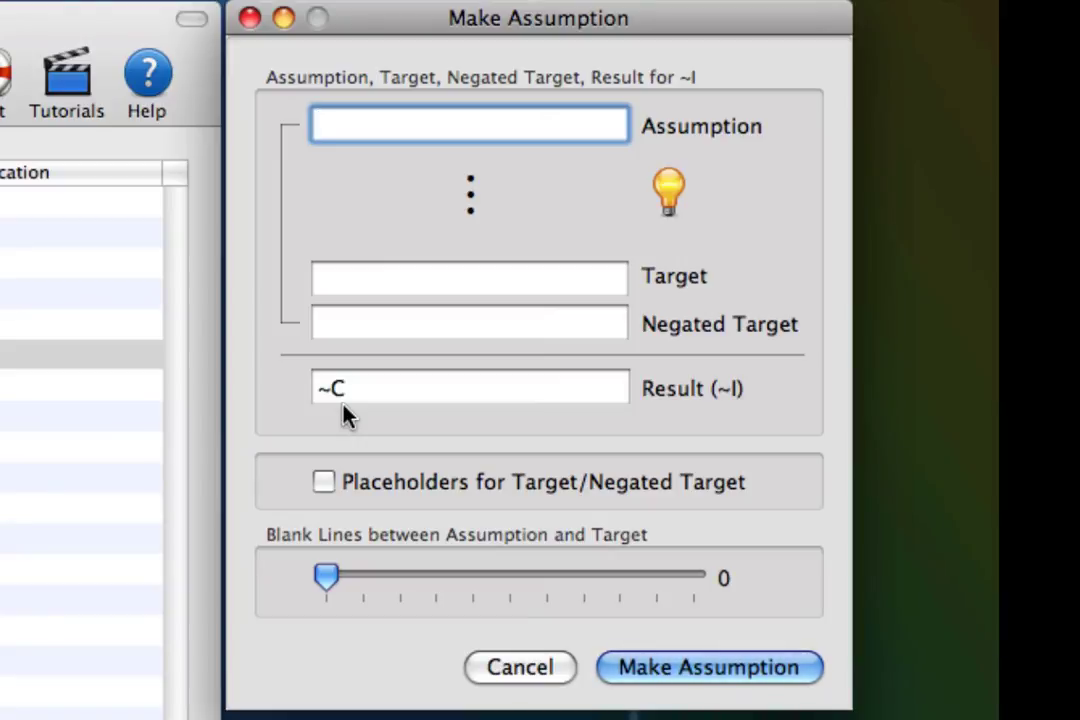
Step: Create the subproof assuming C, with target B and negated target ~B
text(C)
key(Tab)
text(B)
key(Tab)
text(~B)
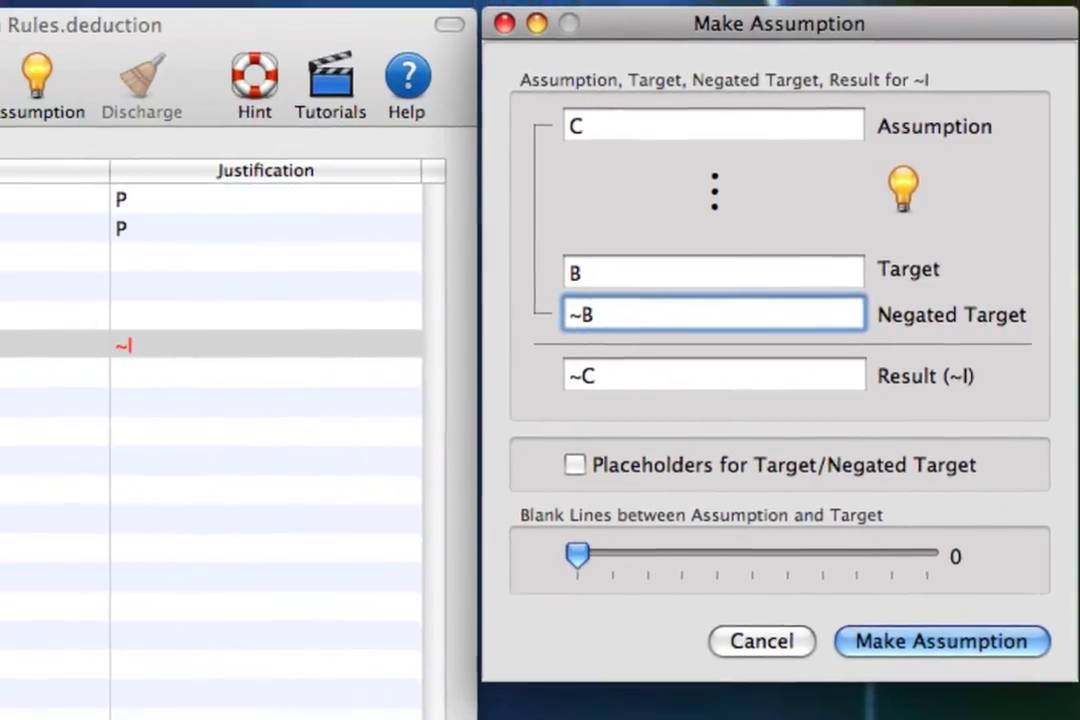
key(Return)
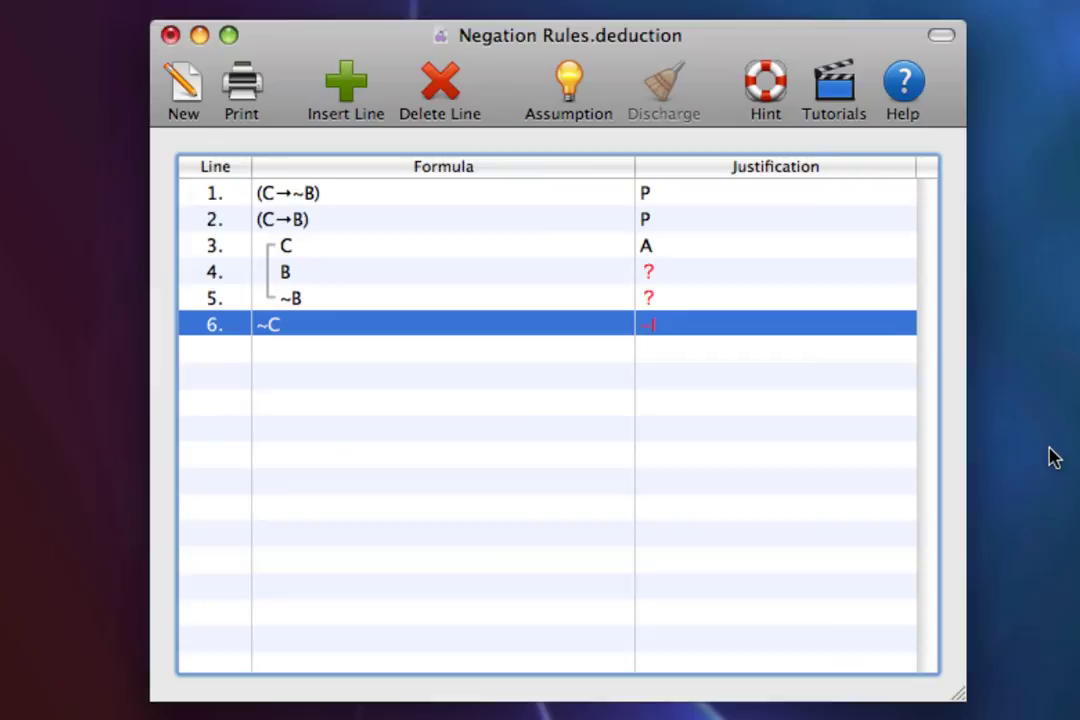
Step: Justify line 4's B with 2,3 →E
key(Up)
key(Up)
key(Return)
text(2,)
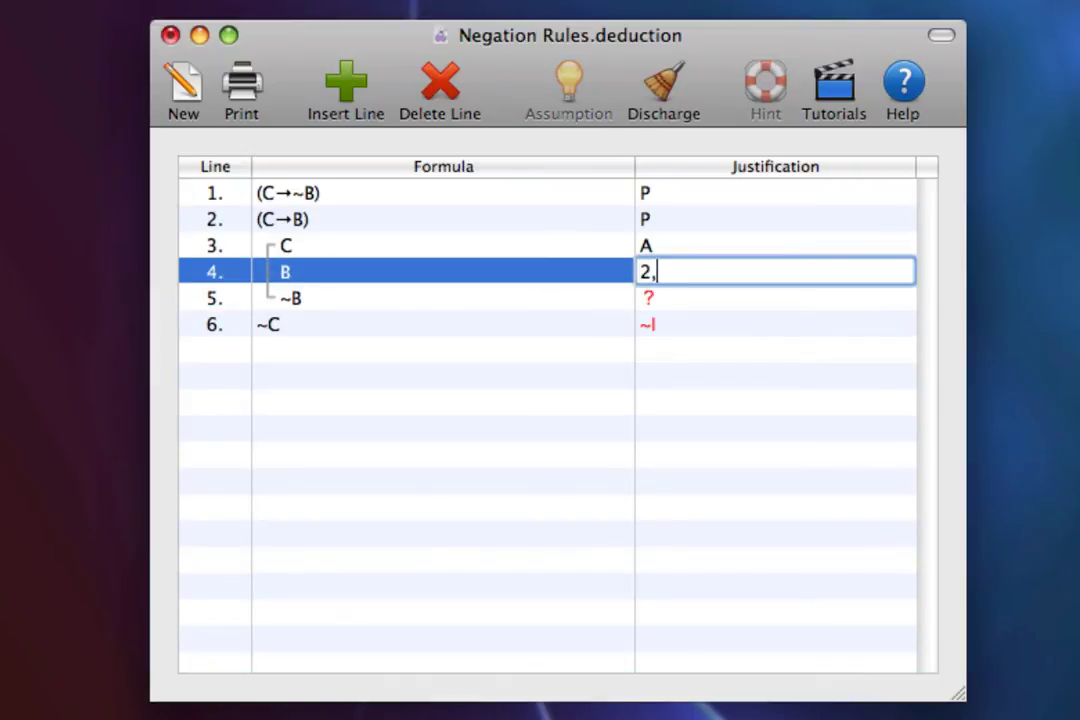
text(3 →E)
key(Return)
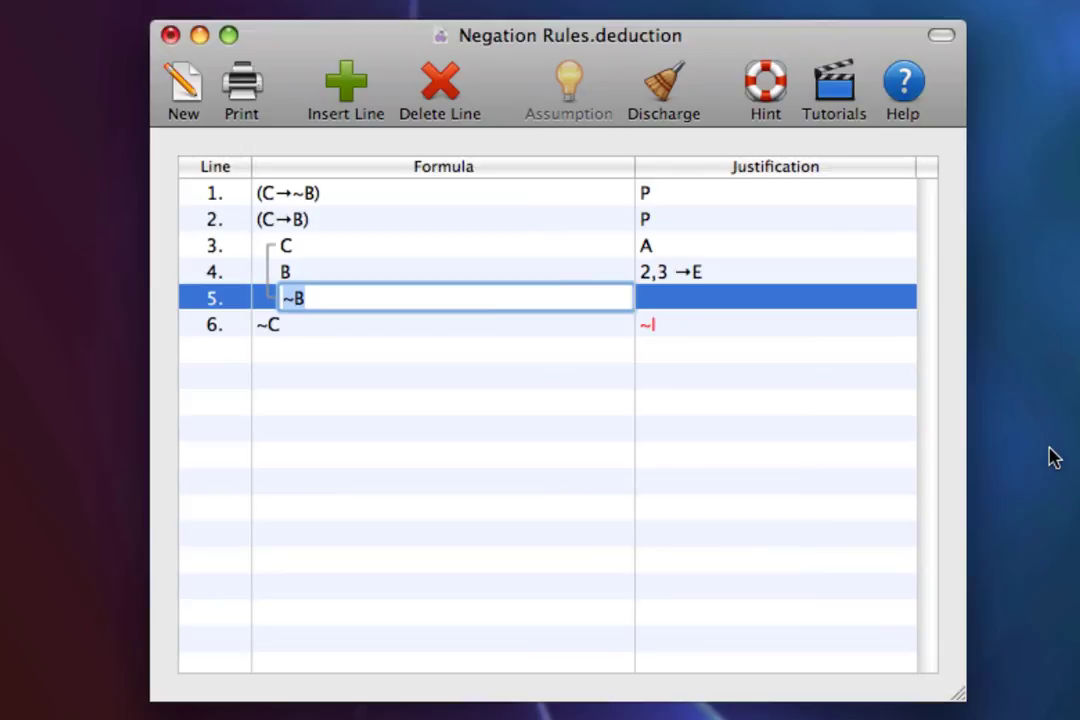
Step: Justify line 5's ~B with 1,3 →E
key(Tab)
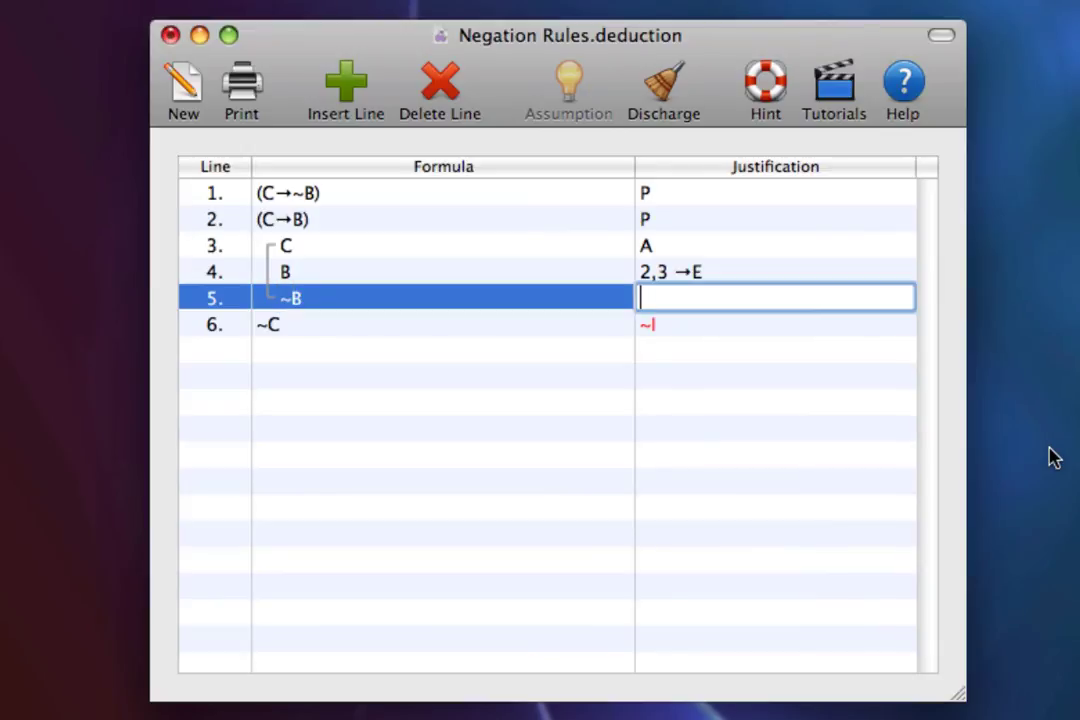
text(1,3 →E)
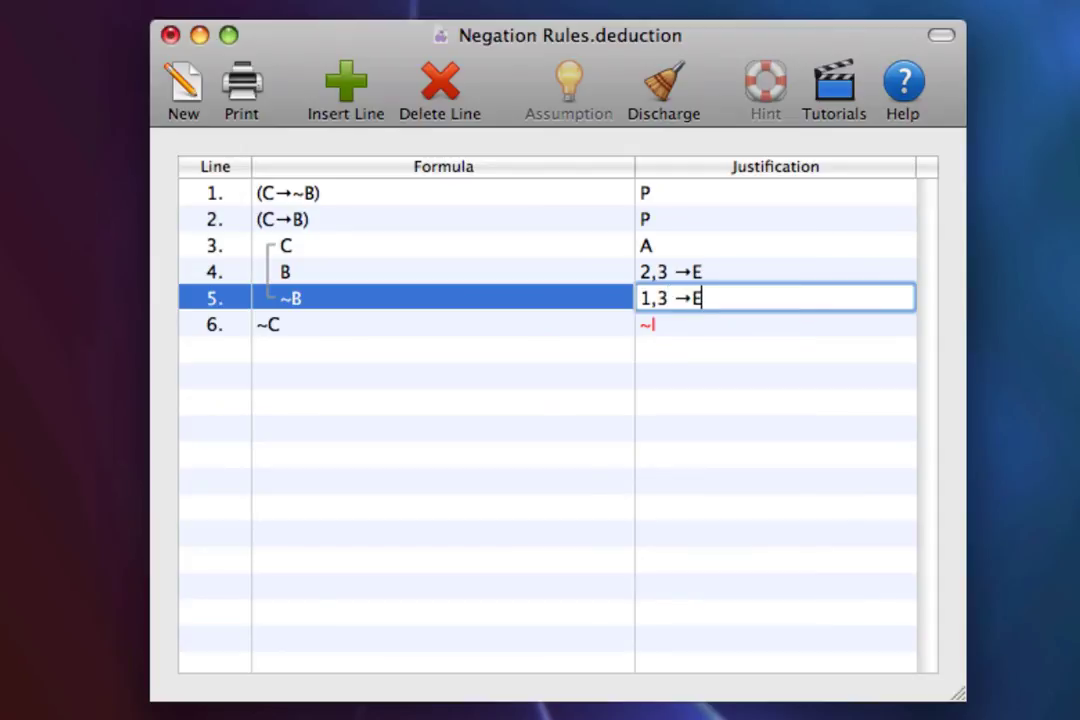
key(Return)
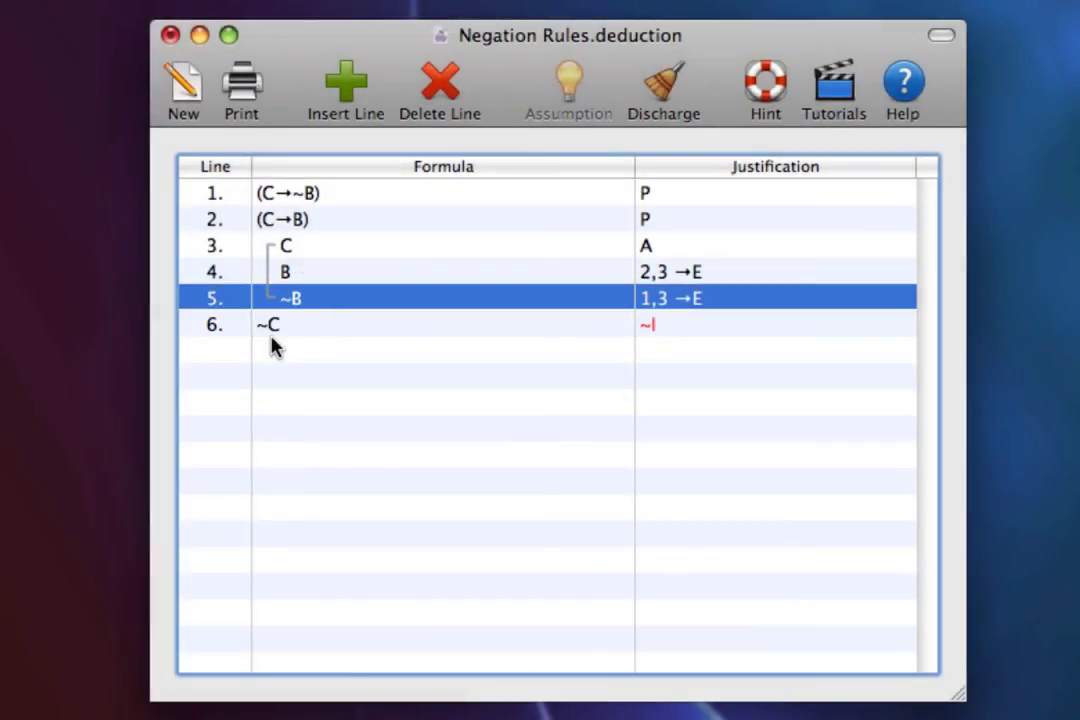
Step: Justify line 6's ~C with lines 3–5 by ~I
click(275, 336)
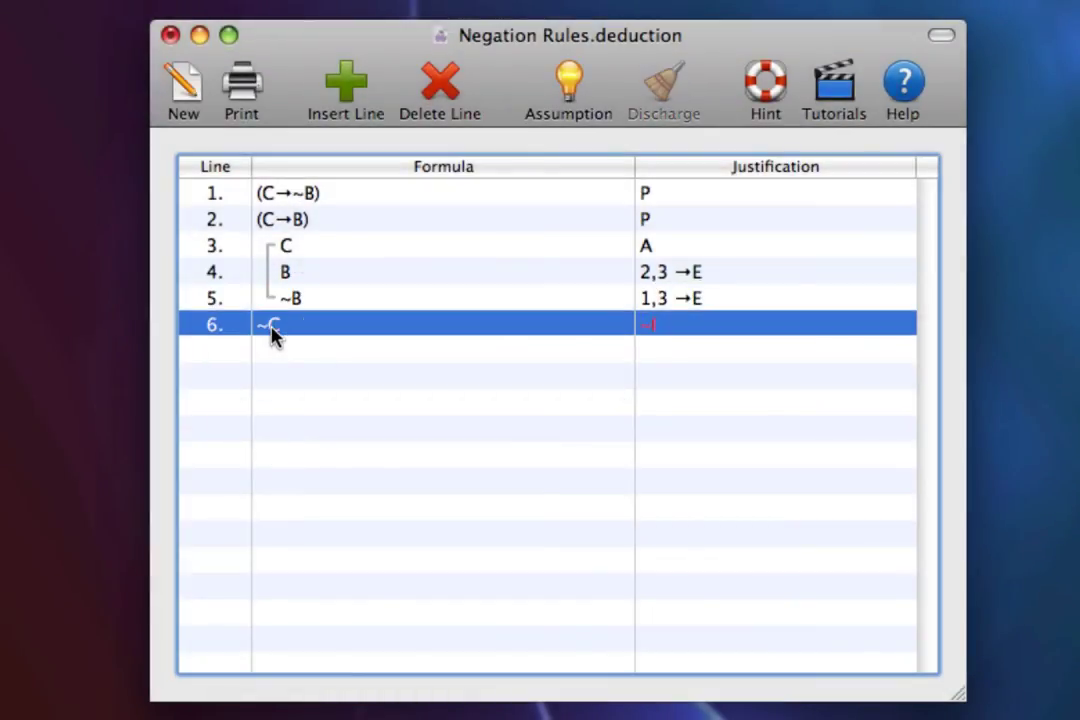
key(Tab)
text(3,5)
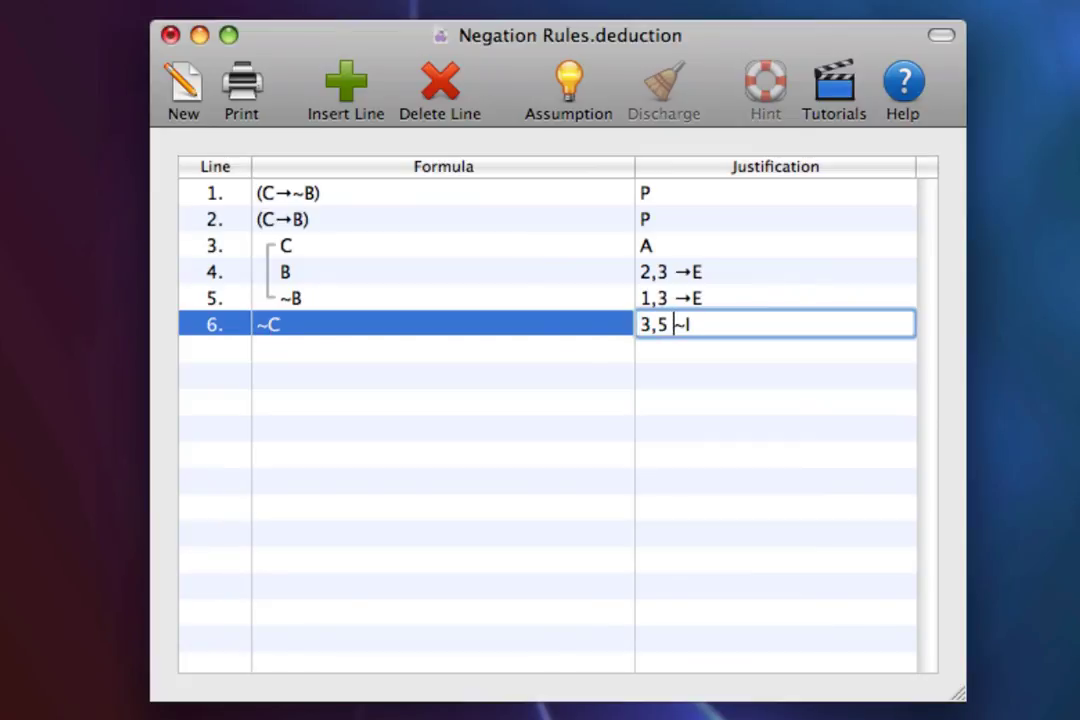
key(Return)
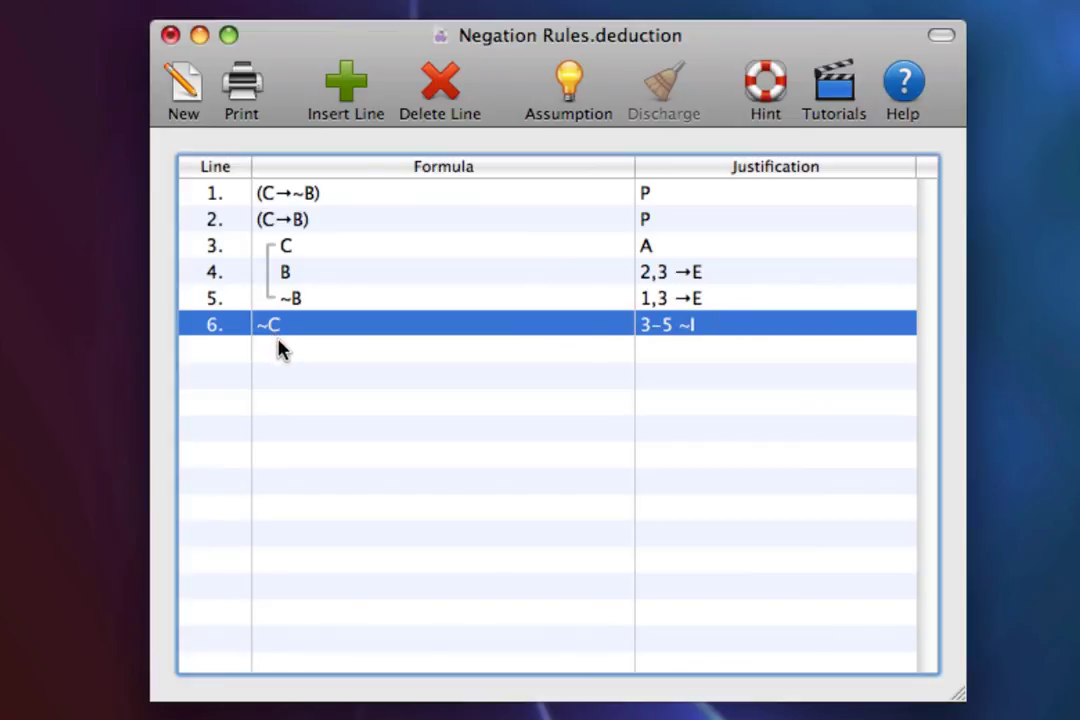